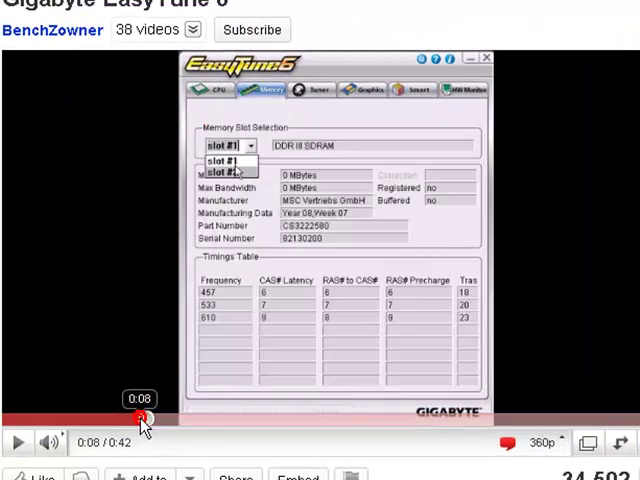
Replay the demo video from 0:10 and pause it at 0:14 on the enabled Tuner page
click(19, 443)
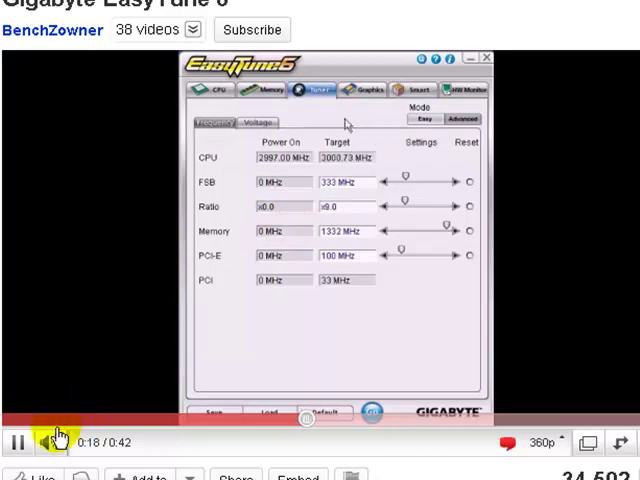
click(18, 443)
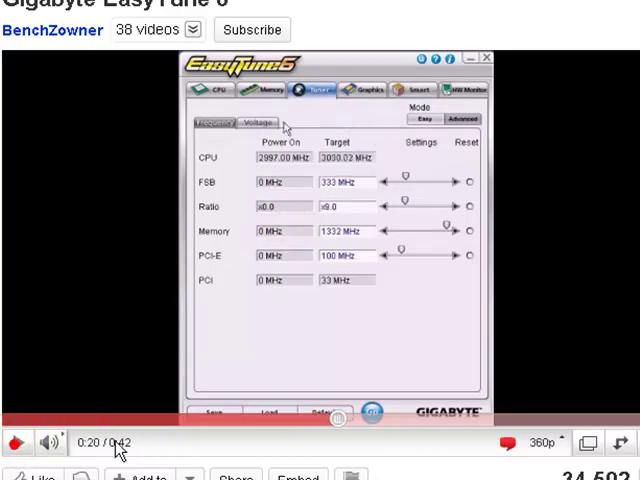
click(171, 420)
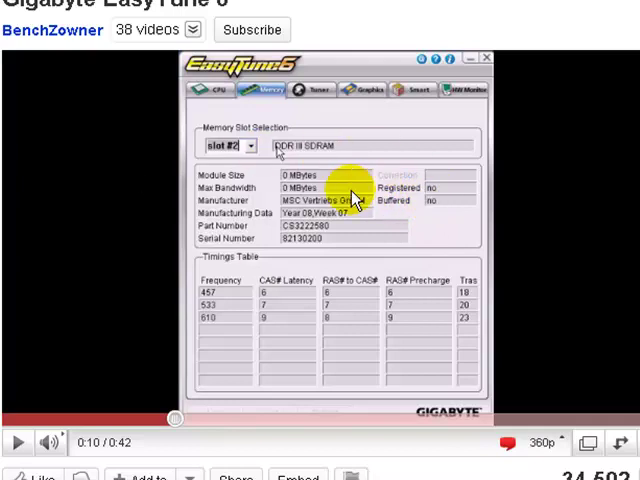
click(18, 443)
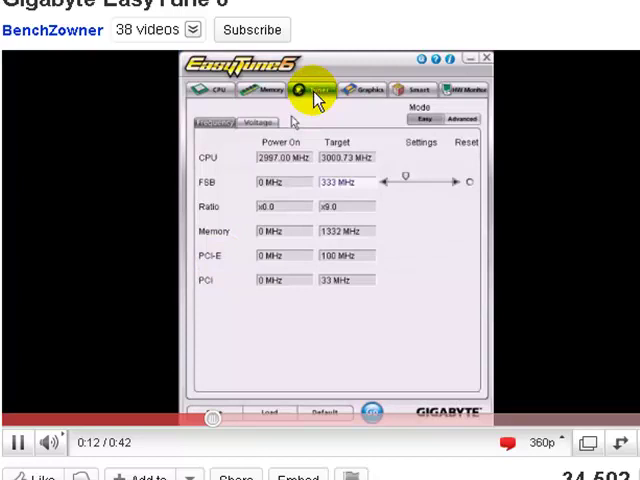
click(18, 443)
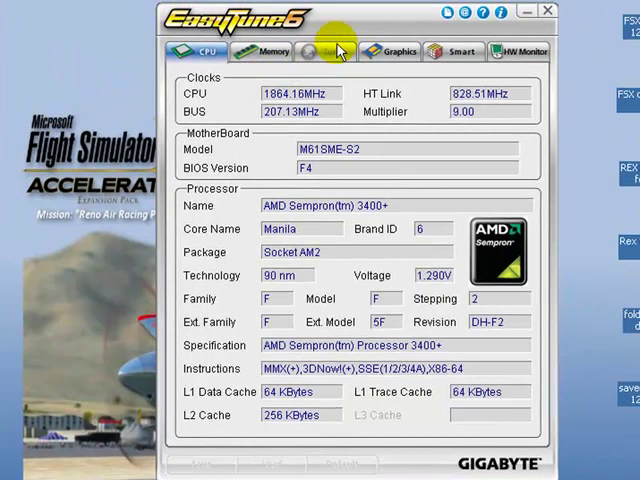
Try the greyed-out Tuner tab, then show Graphics: Core 550, Memory 200, Shader 1350 MHz
click(345, 52)
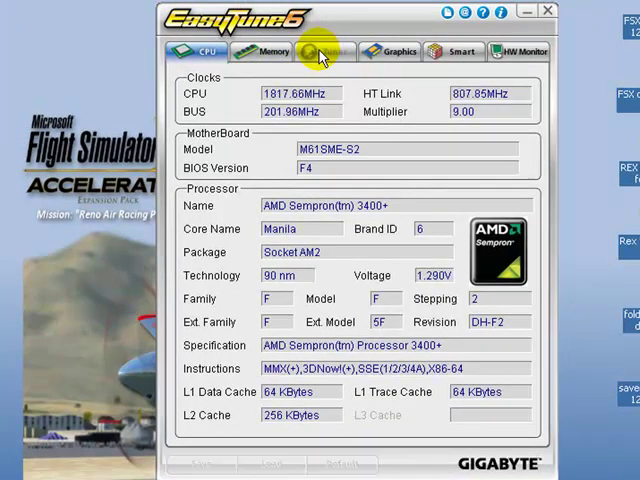
click(398, 52)
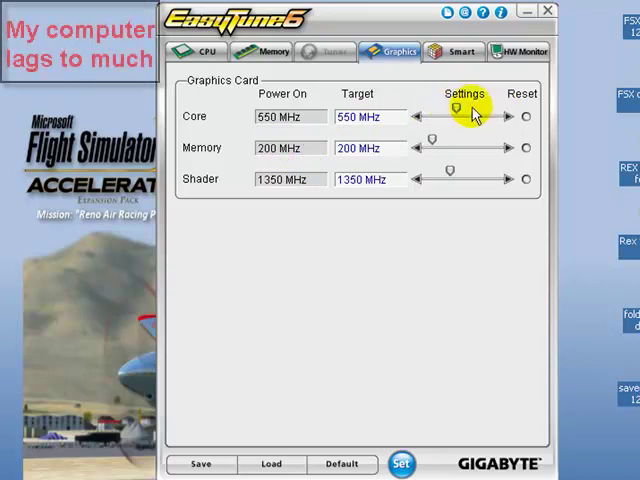
View Smart fan, set HW Monitor to Fahrenheit with Buzzer alerts, then revisit Tuner and Graphics
click(458, 52)
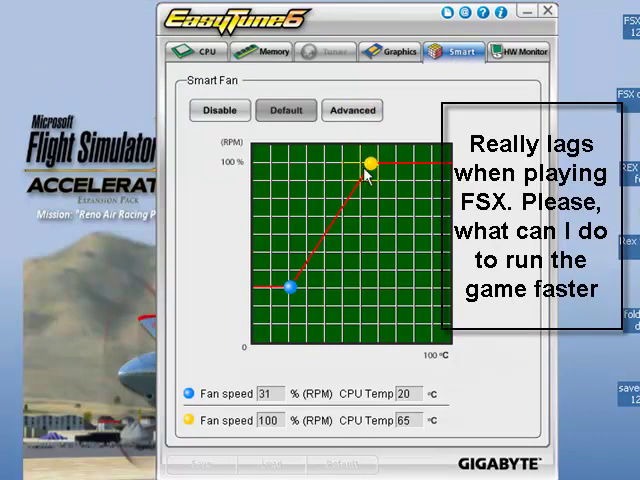
click(519, 52)
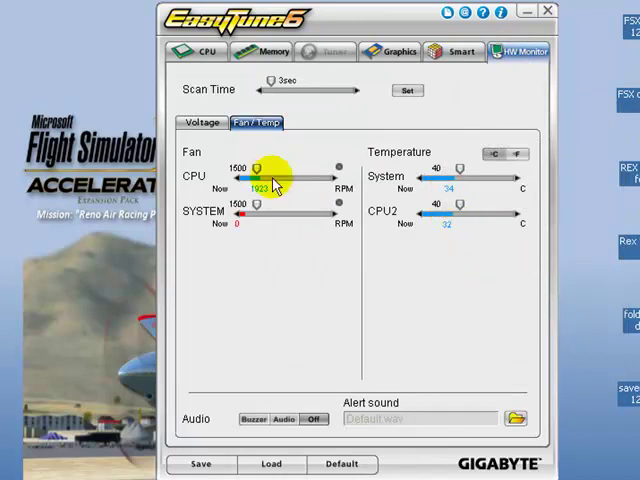
click(518, 154)
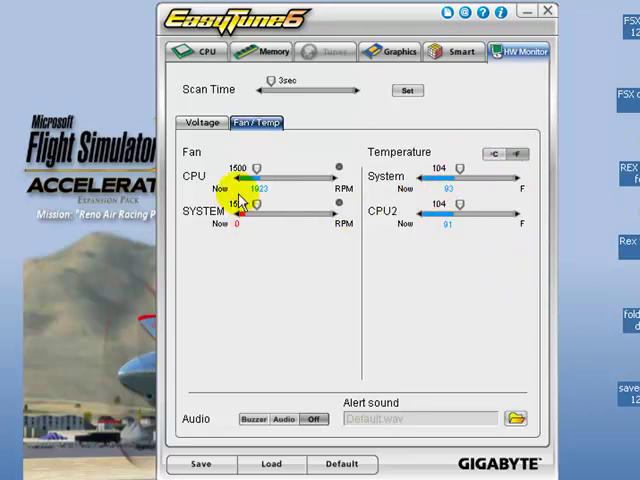
click(254, 419)
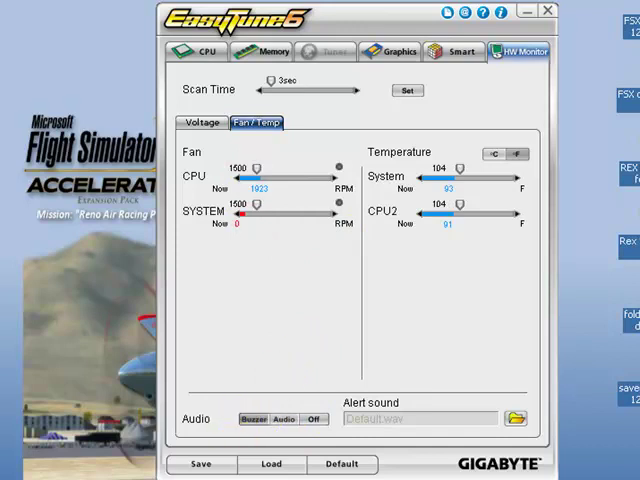
click(324, 52)
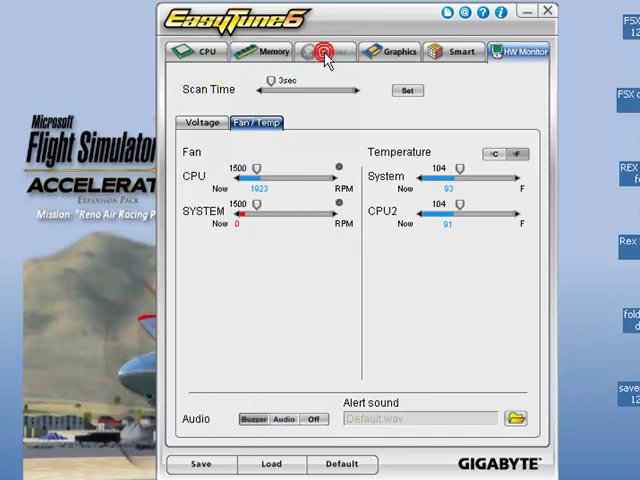
click(392, 52)
Return to the CPU page showing the AMD Sempron 3400+ at about 1817 MHz
click(207, 52)
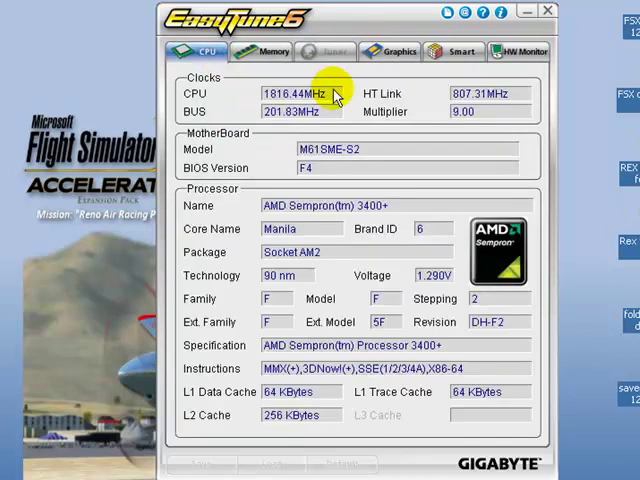